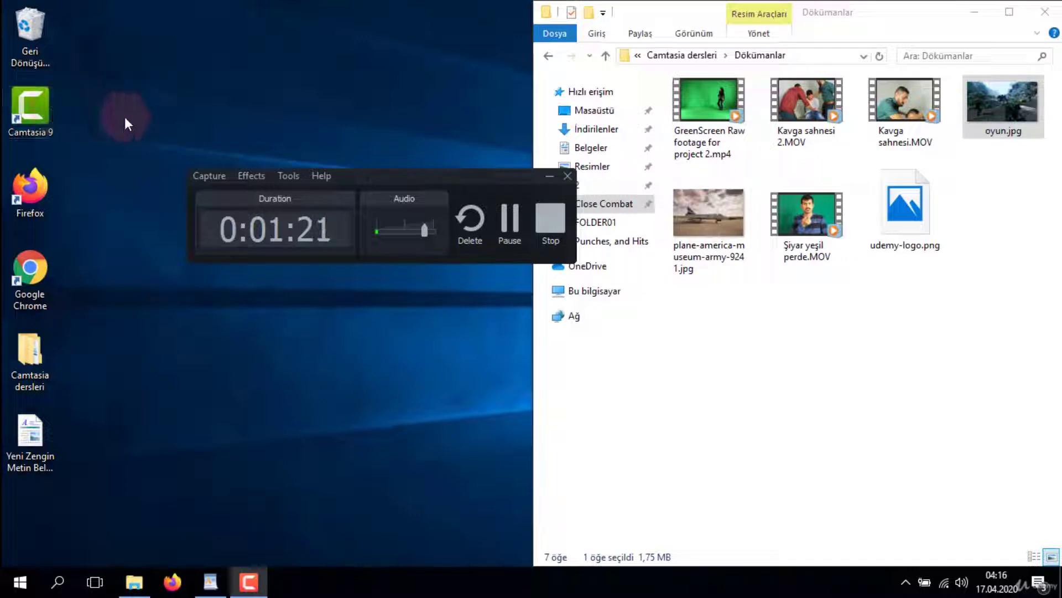
Step: Launch Camtasia 9, clear the recorder and file windows out of the way, and create a new project
click(36, 116)
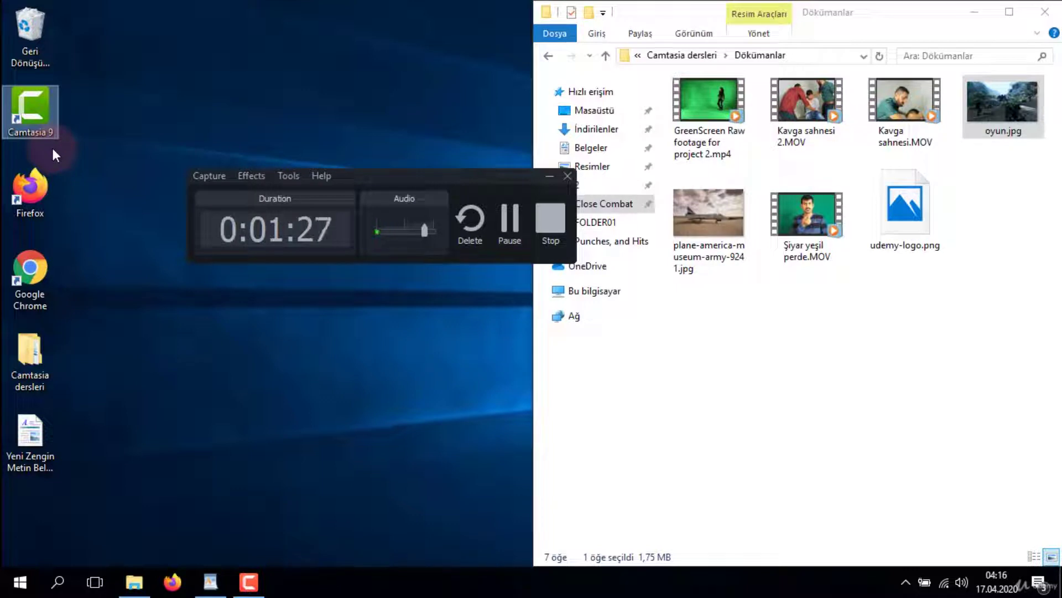
key(Return)
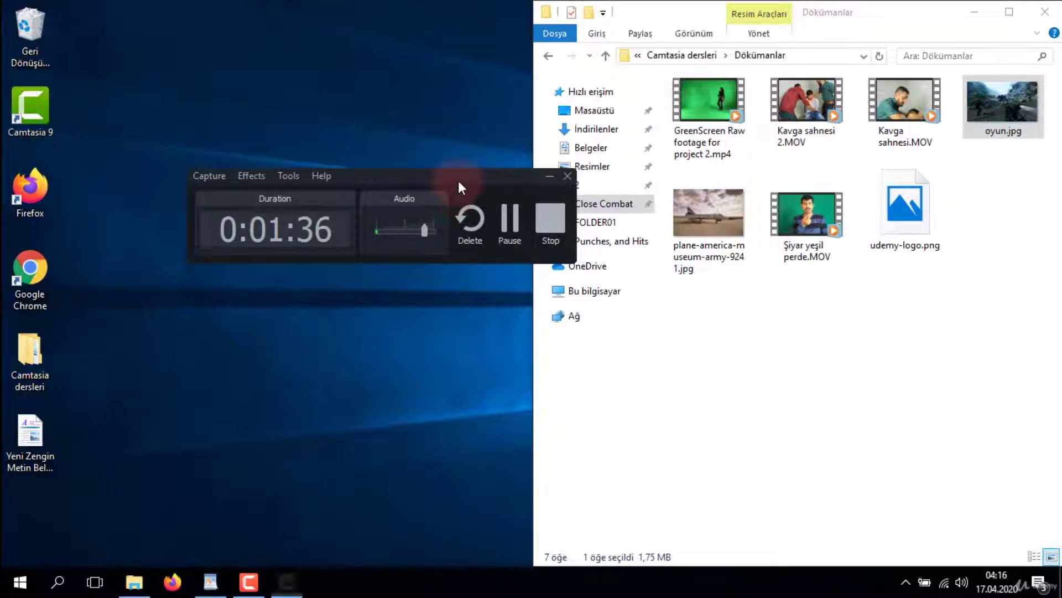
click(549, 176)
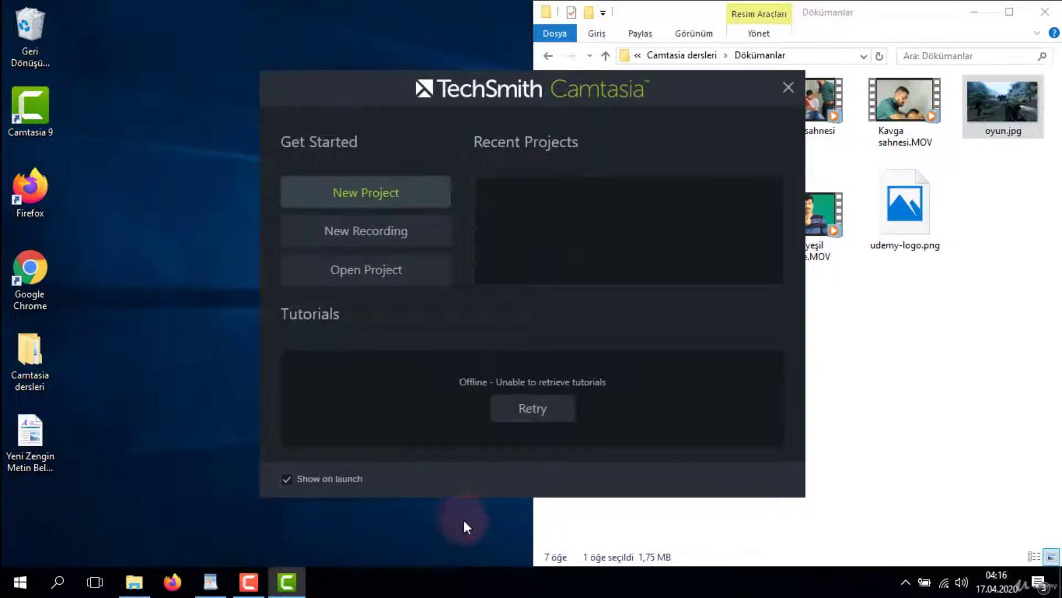
click(975, 12)
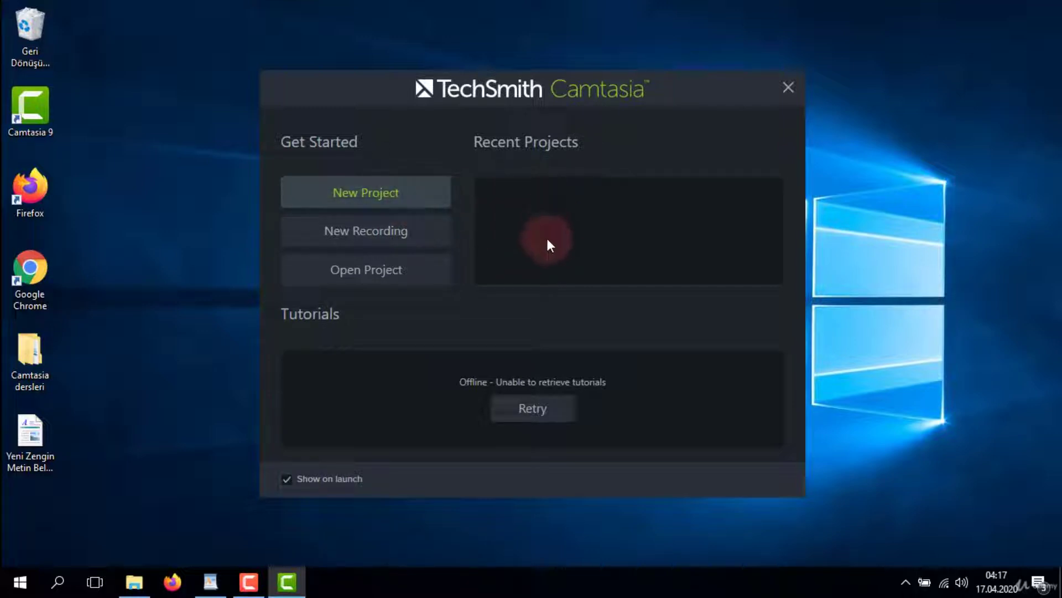
click(393, 194)
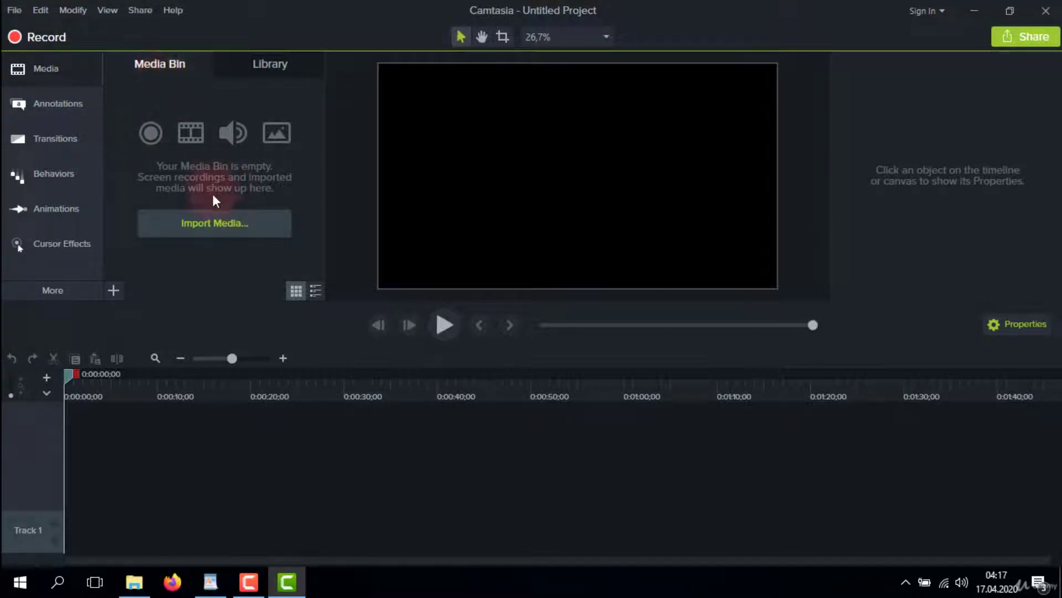
Step: Place the chart-01 image from the library's Icons - Business folder on Track 2 and set the playhead to 0:00:34;05 over it
click(258, 72)
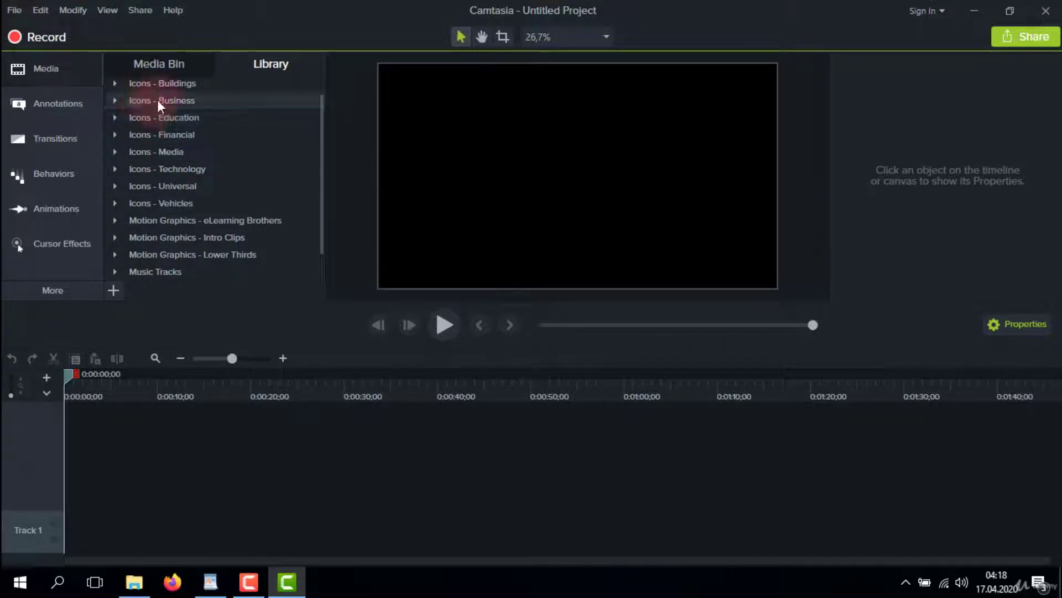
click(114, 108)
drag(180, 118, 346, 459)
click(383, 402)
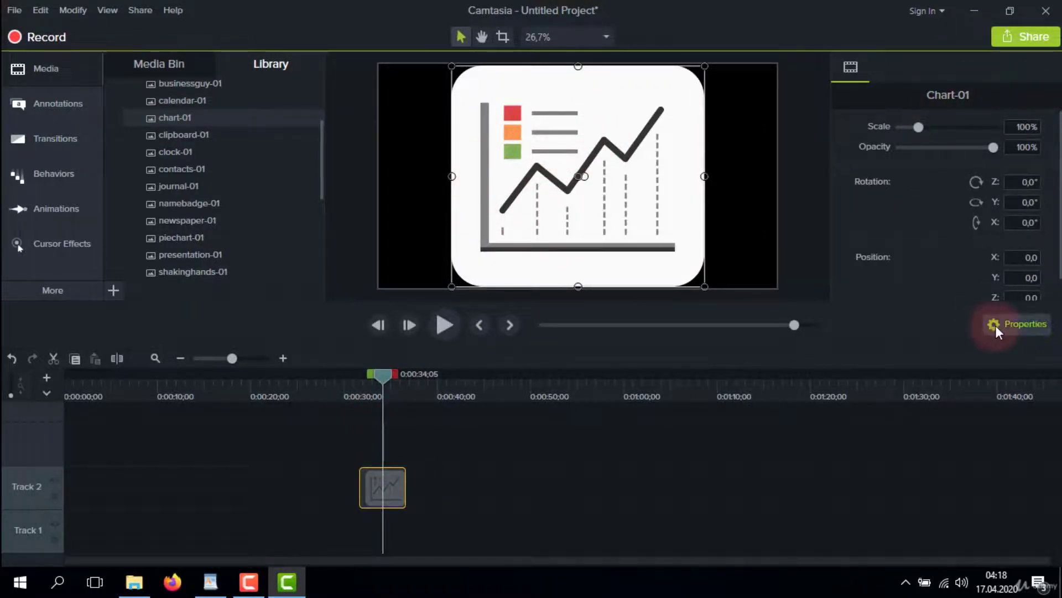
click(1021, 332)
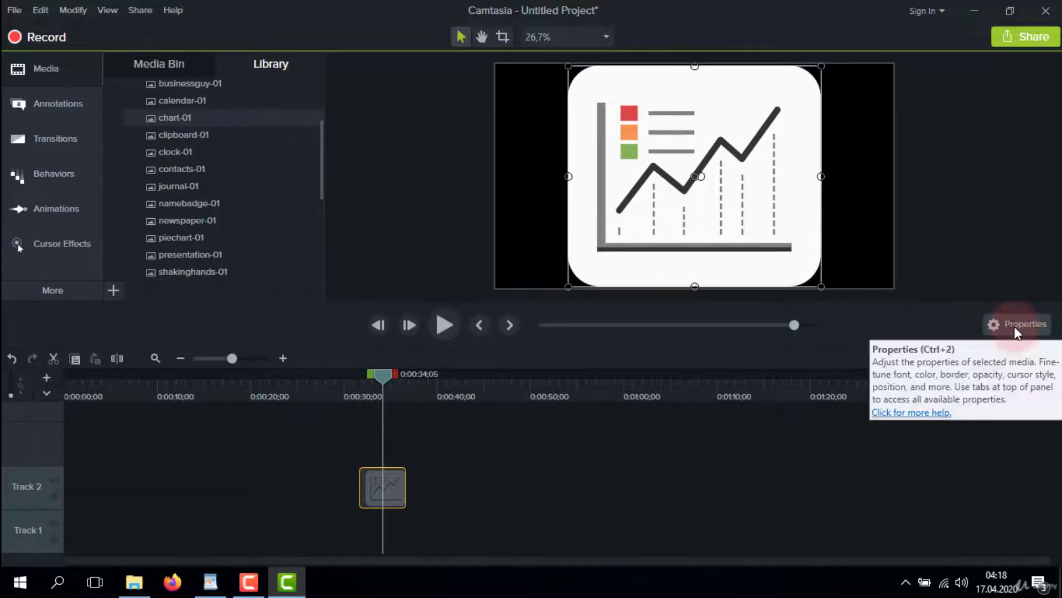
click(1014, 327)
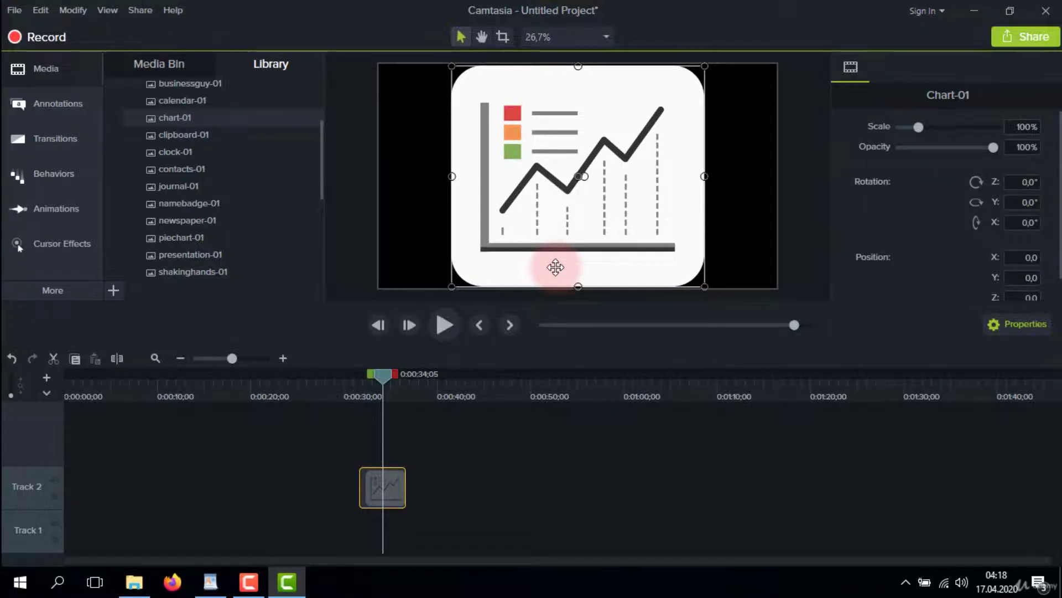
click(1013, 327)
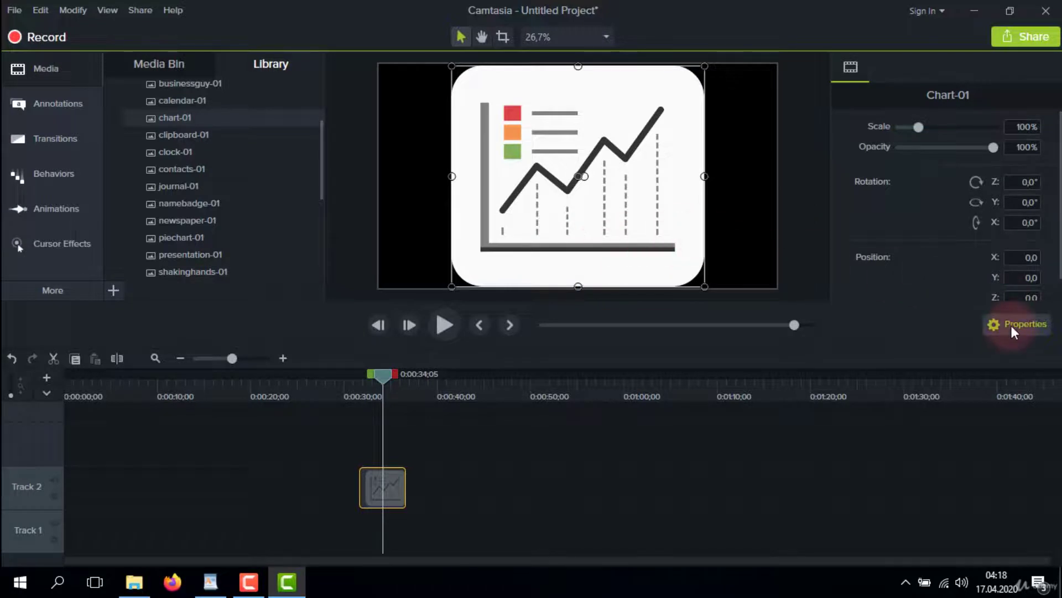
click(1012, 325)
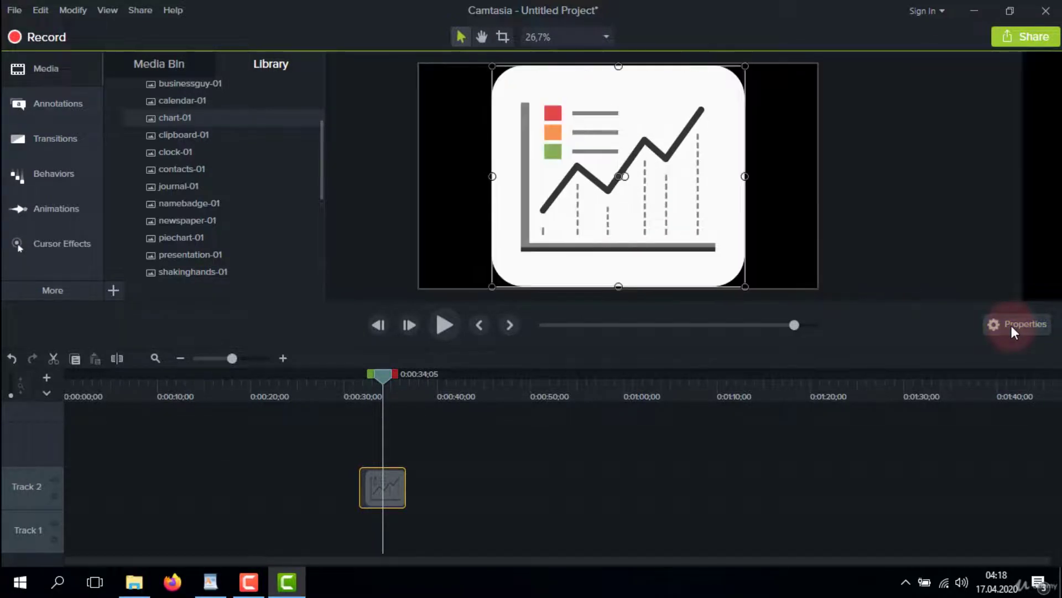
Step: Scale the chart image down to 1% and hide its properties
drag(924, 127, 988, 134)
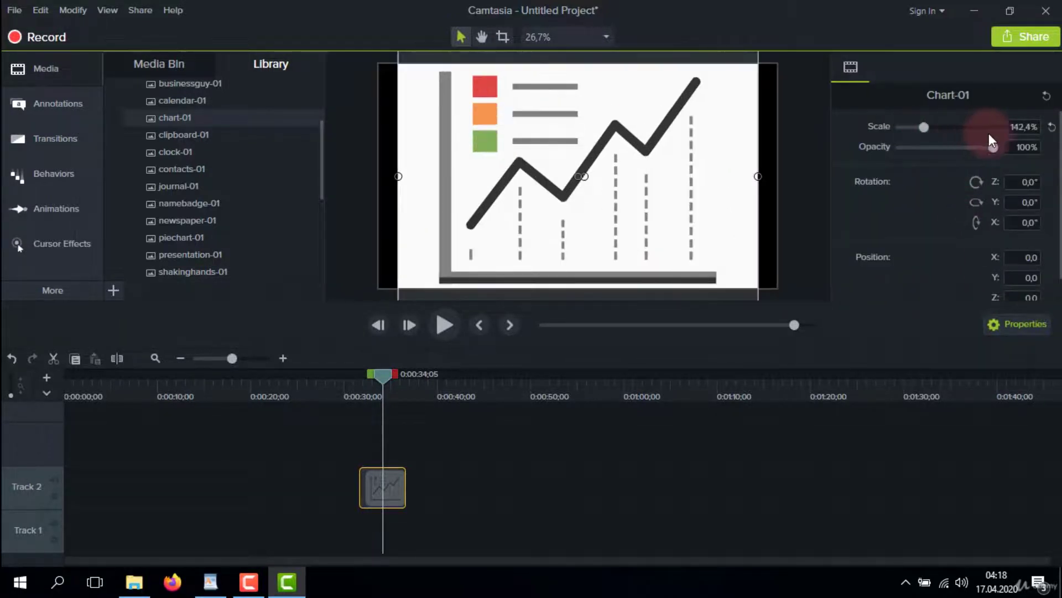
click(901, 127)
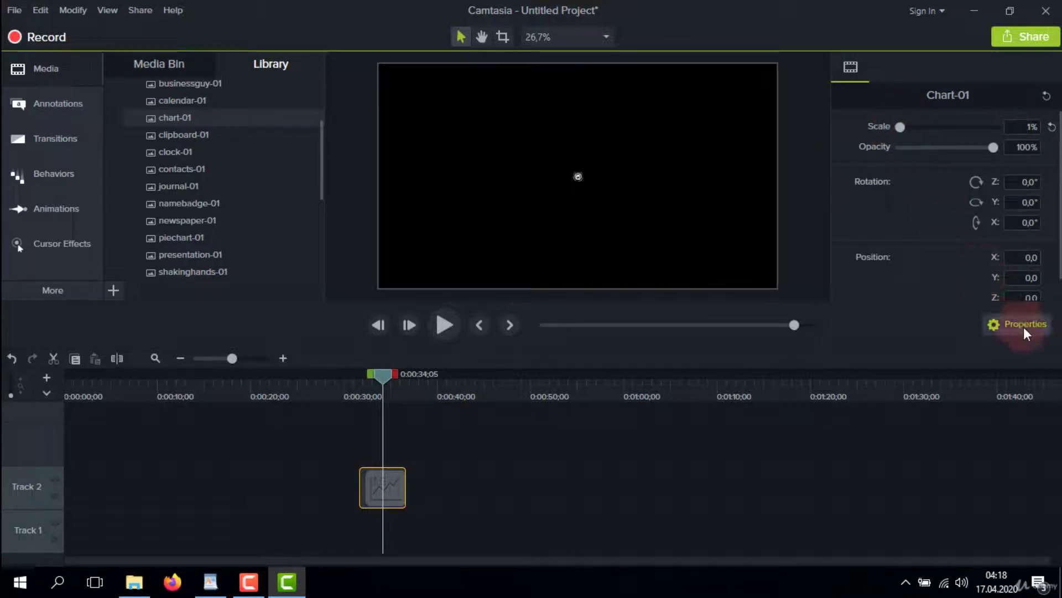
click(1024, 327)
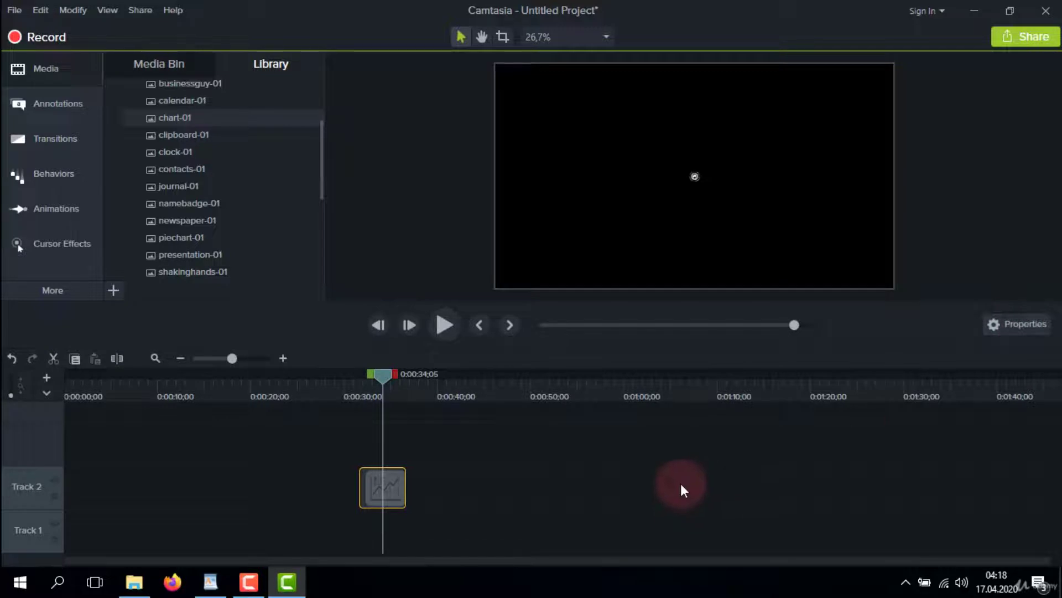
click(246, 582)
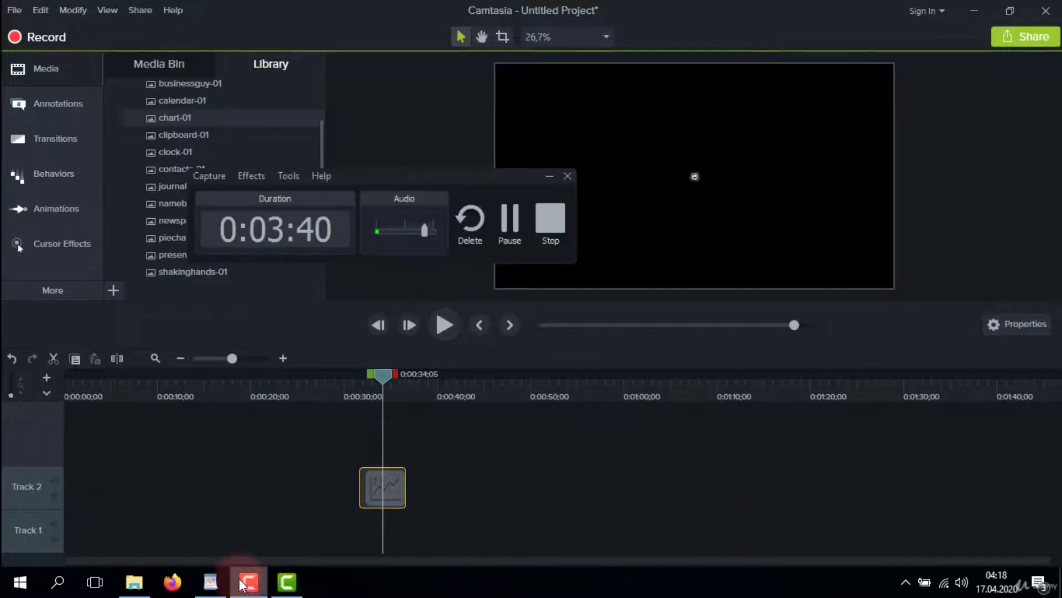
click(246, 582)
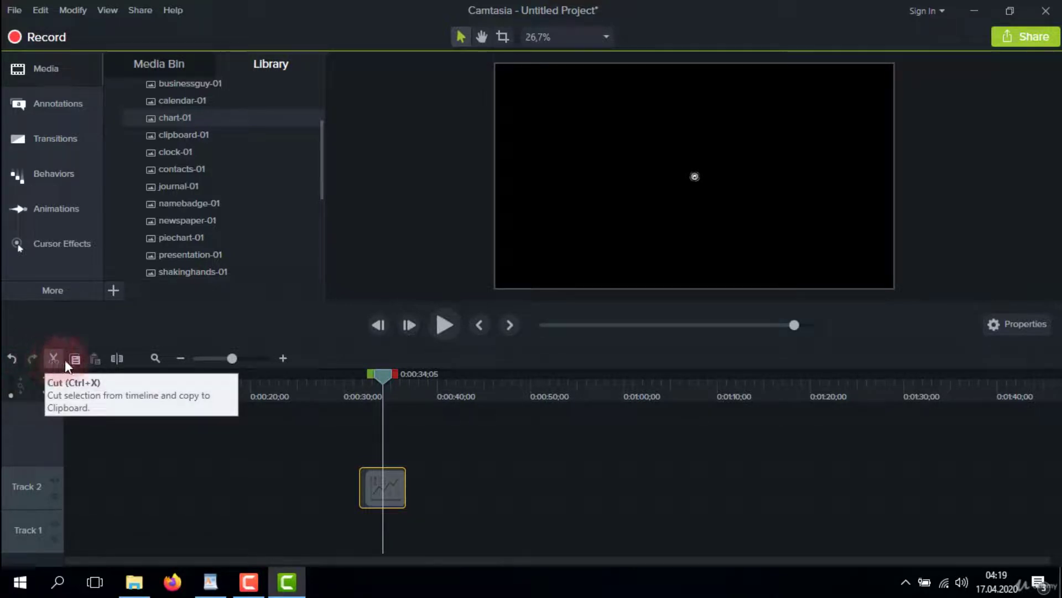
Step: Split the chart clip on Track 2 at the playhead
click(120, 363)
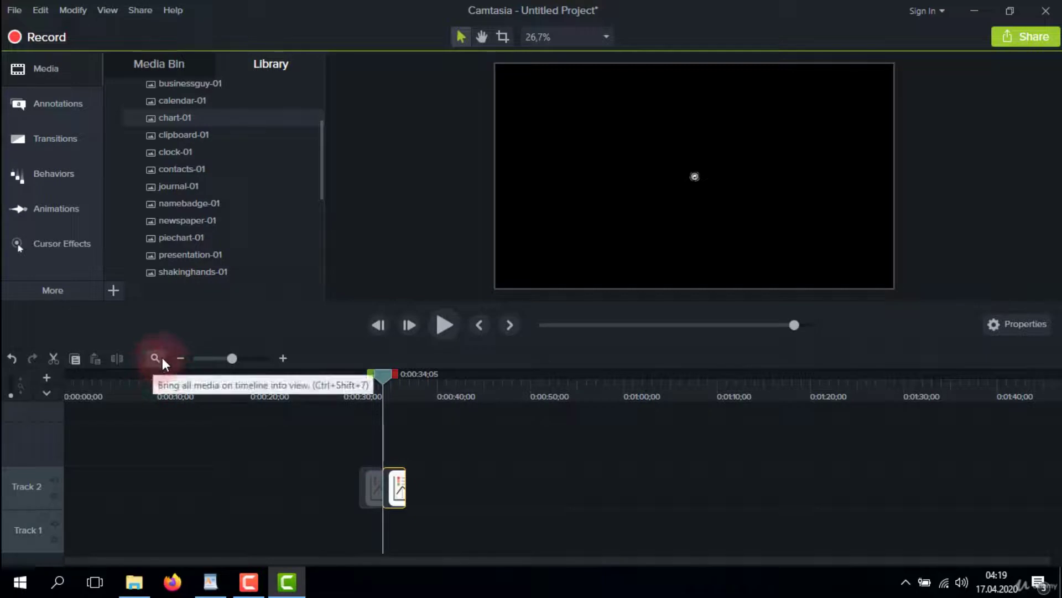
click(179, 358)
click(178, 358)
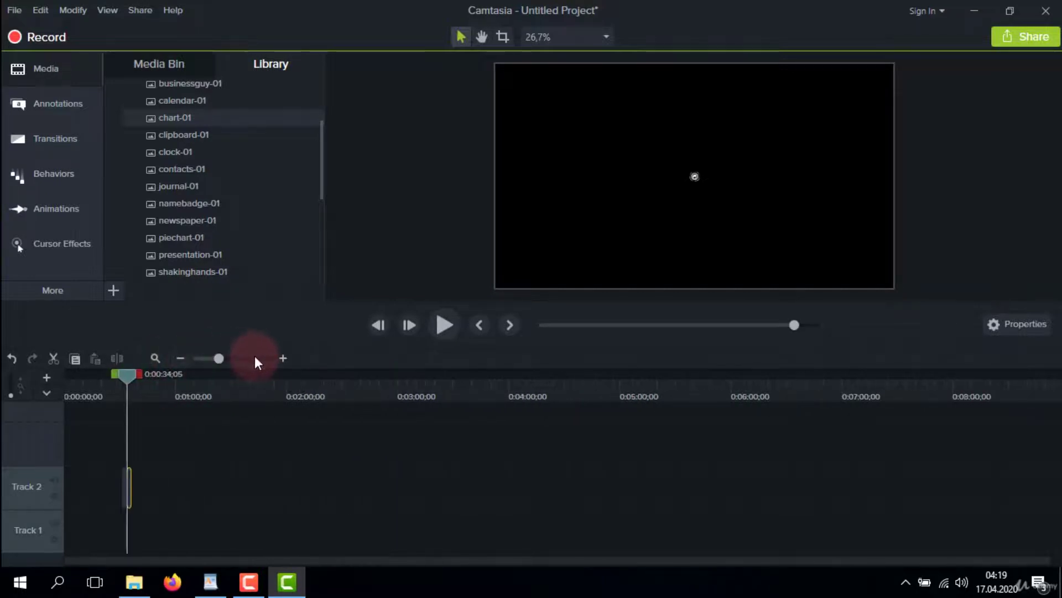
click(282, 358)
click(283, 357)
click(121, 471)
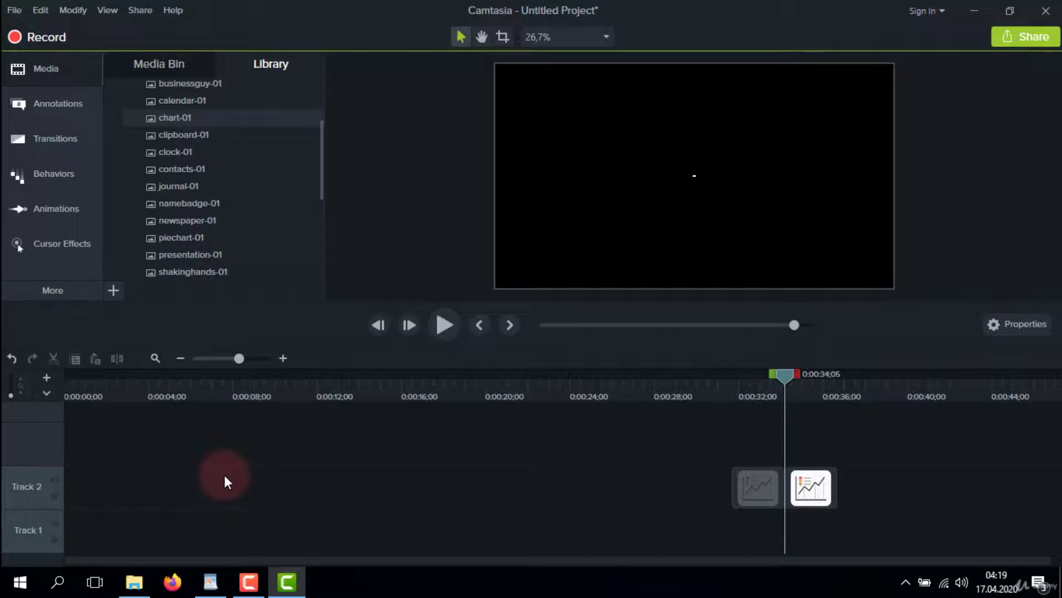
Step: Move both chart clips together to the start of Track 2 and set the playhead to 0:00:01;12
click(159, 65)
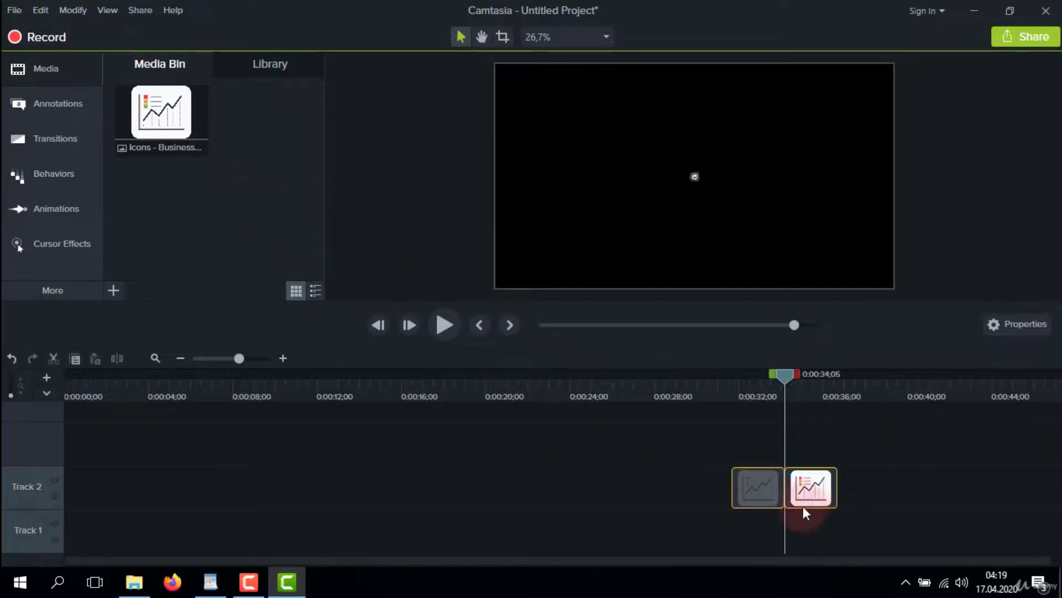
drag(802, 506, 5, 486)
click(94, 392)
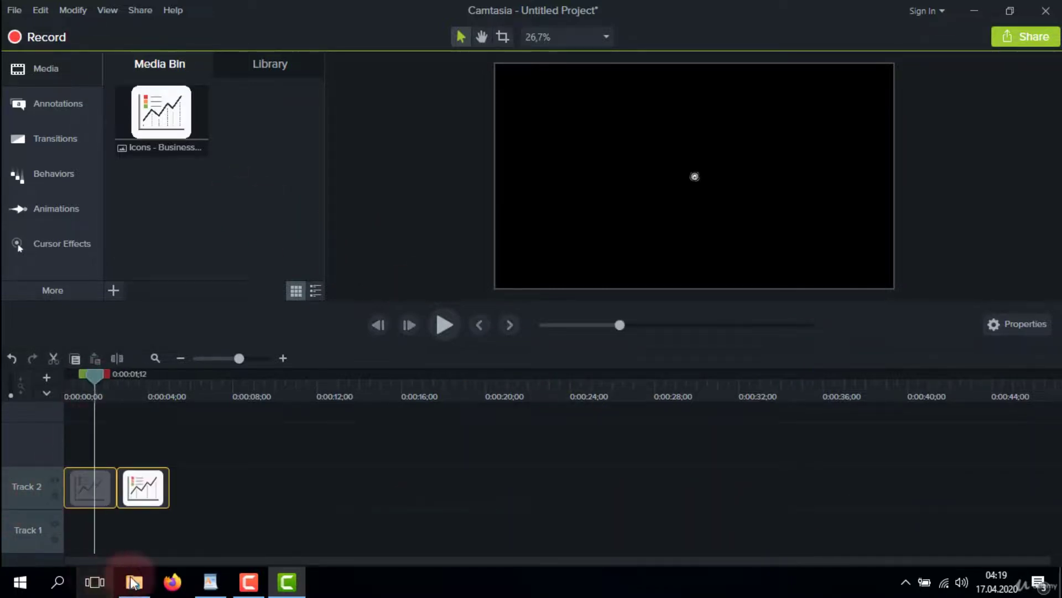
Step: Save the project to the desktop (Masaüstü) as pro1 and turn off future display of the project-files notice
click(13, 10)
click(67, 111)
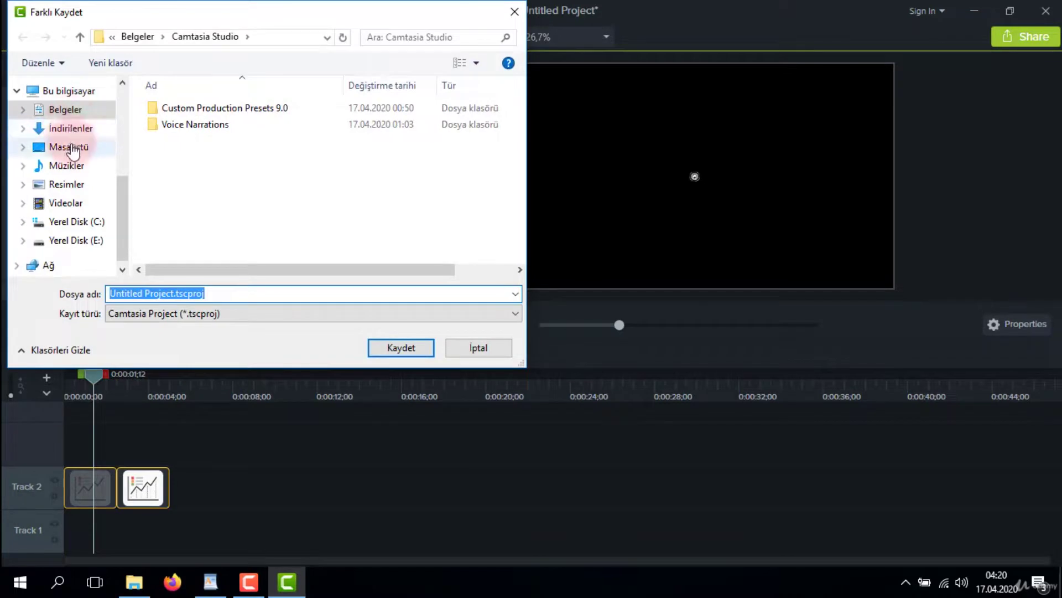
click(69, 147)
click(217, 292)
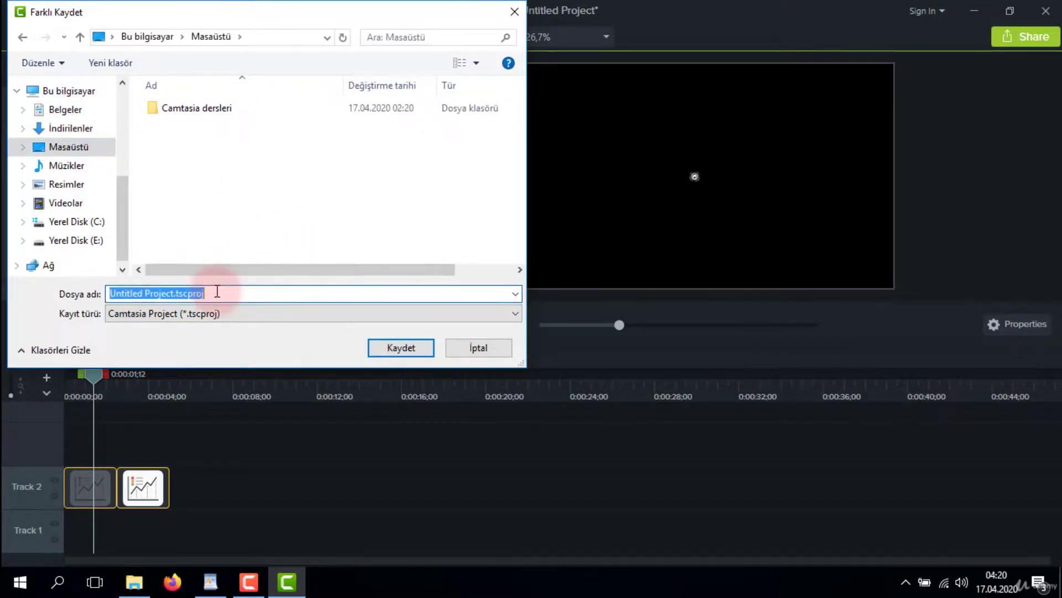
text(pro)
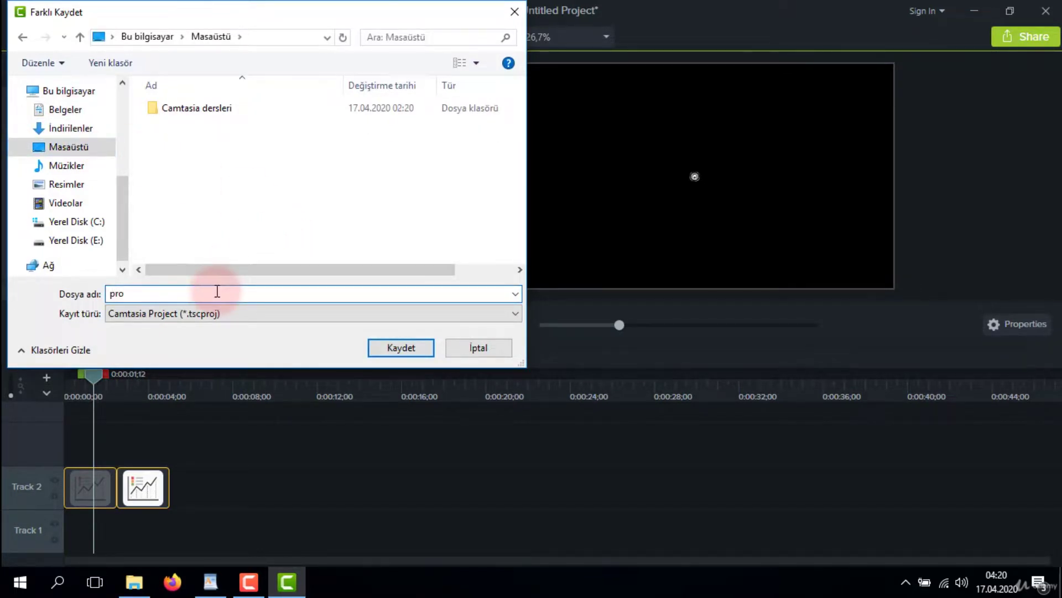
text(1)
click(401, 348)
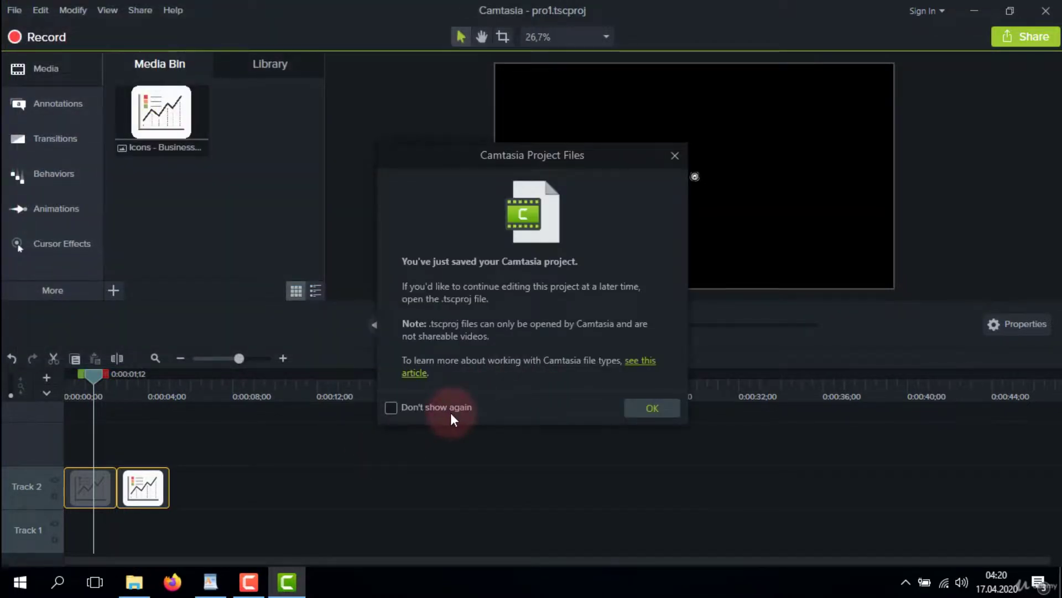
click(451, 413)
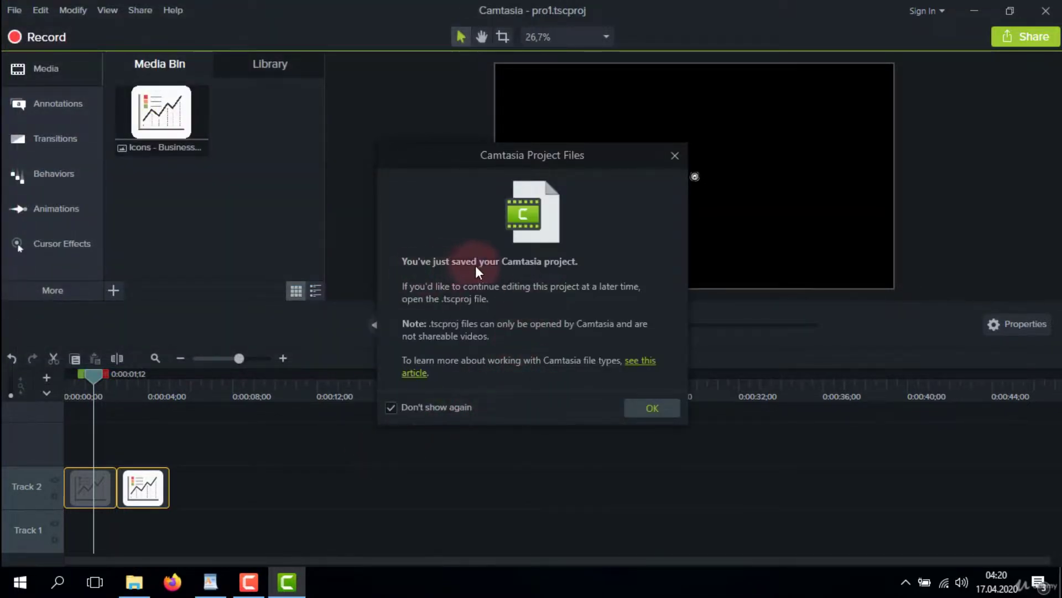
click(642, 408)
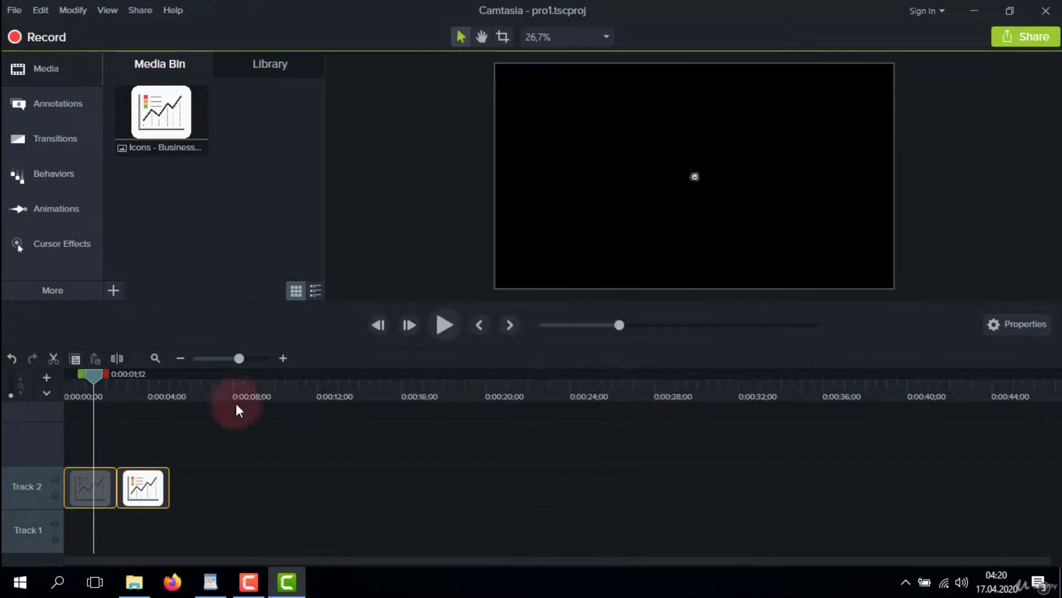
Step: Close Camtasia, relaunch it, and reopen pro1.tscproj from the recent projects
click(1045, 10)
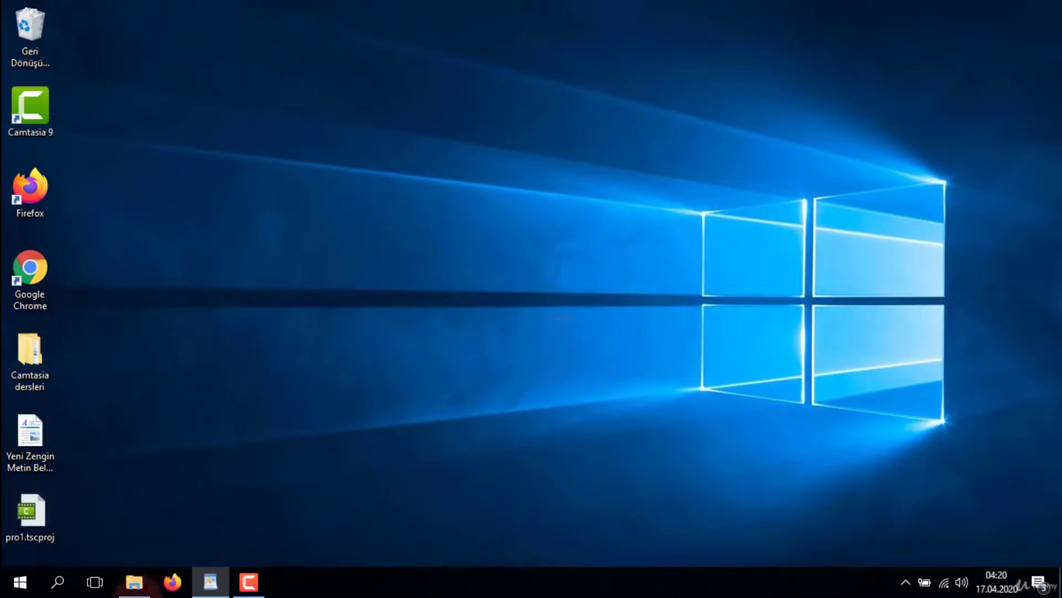
click(43, 117)
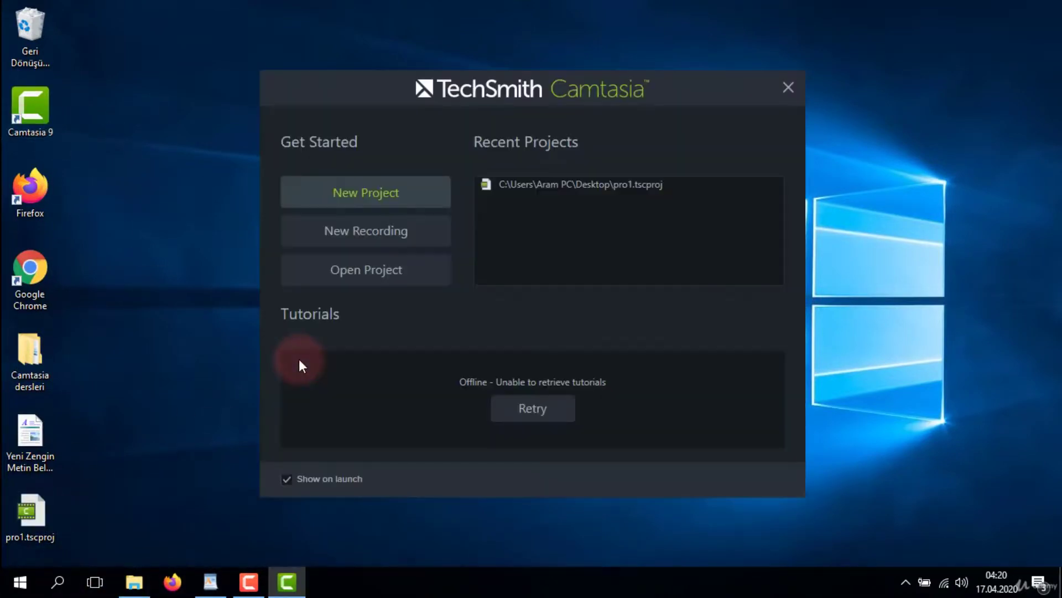
click(547, 185)
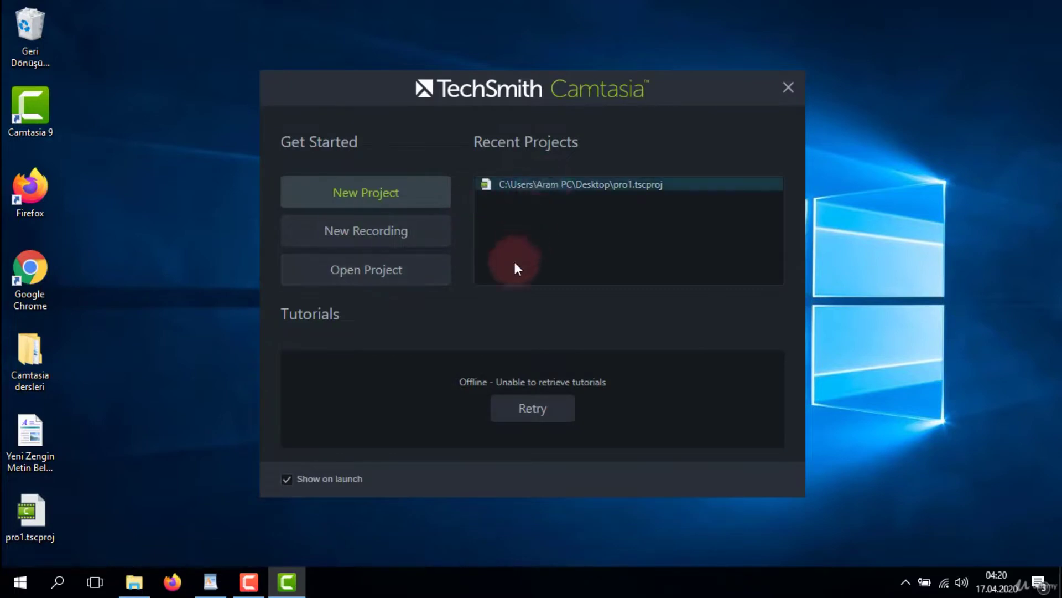
double_click(550, 185)
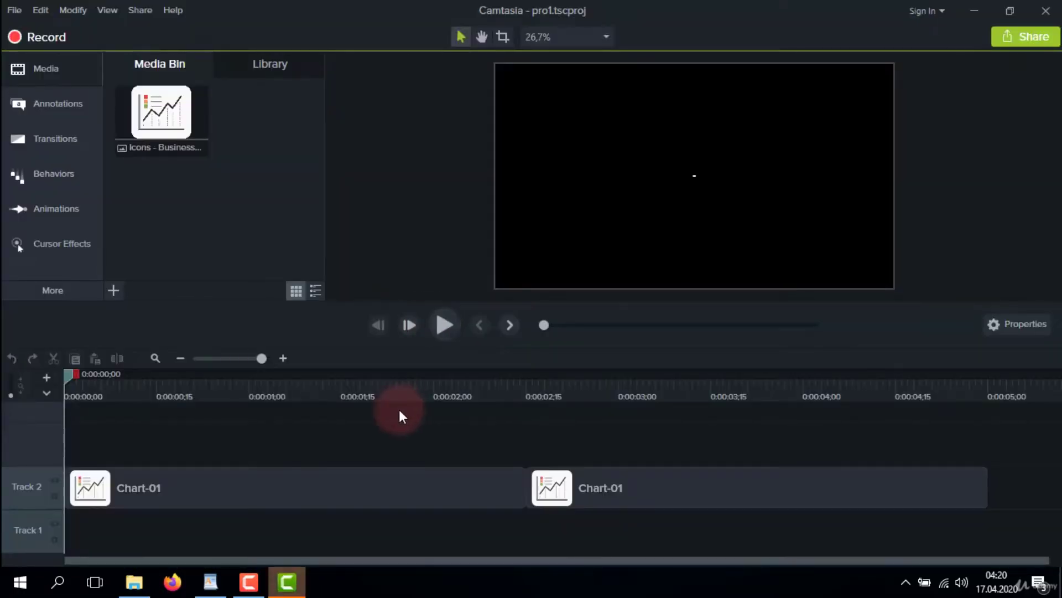
Step: Set the playhead to 0:00:01;25 and delete both chart clips from Track 2
drag(327, 397, 402, 394)
click(548, 486)
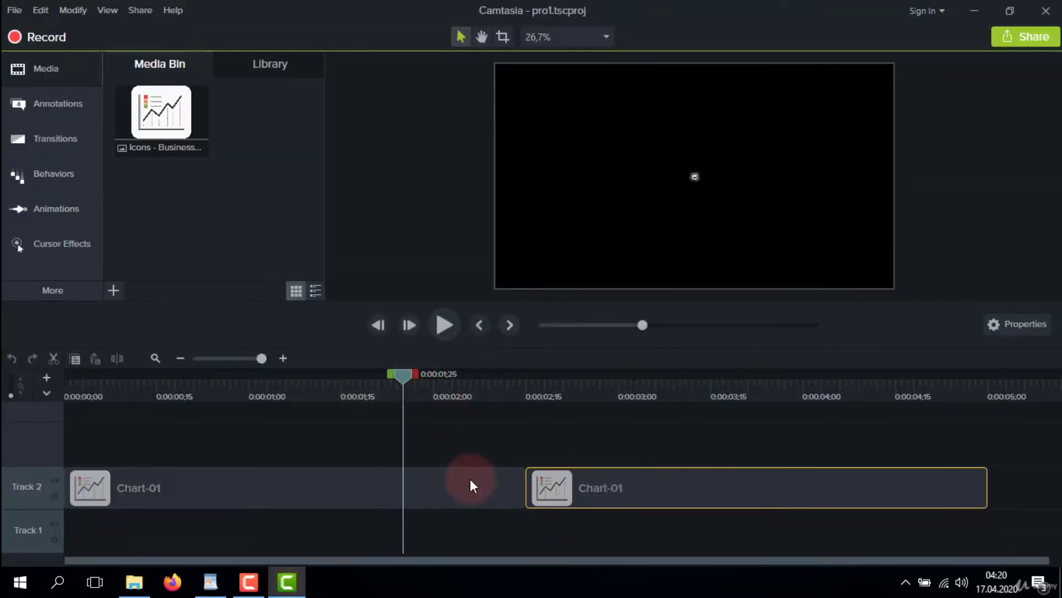
click(470, 487)
drag(406, 433, 632, 509)
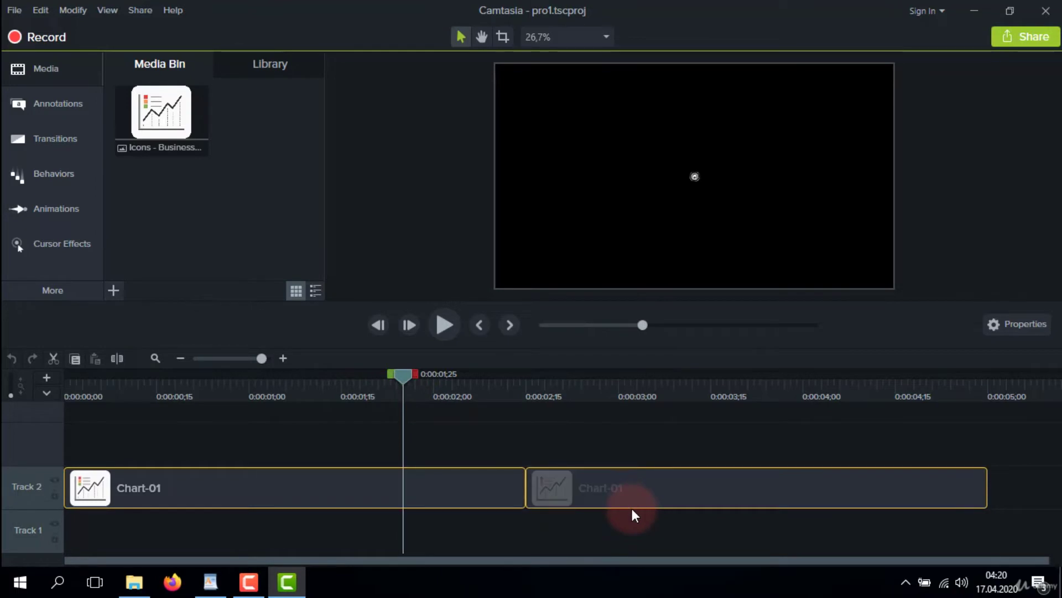
key(Delete)
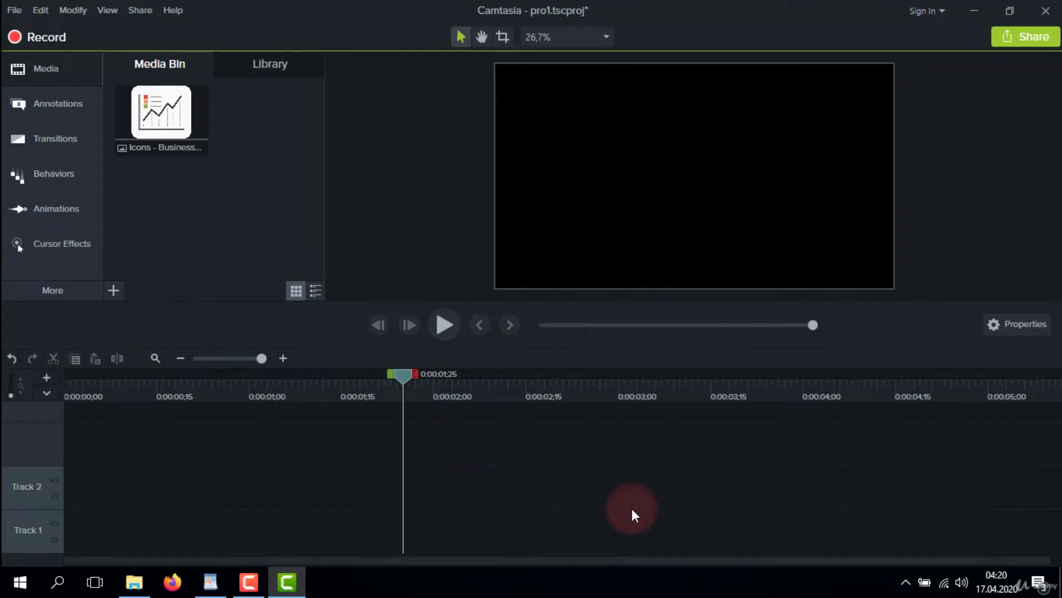